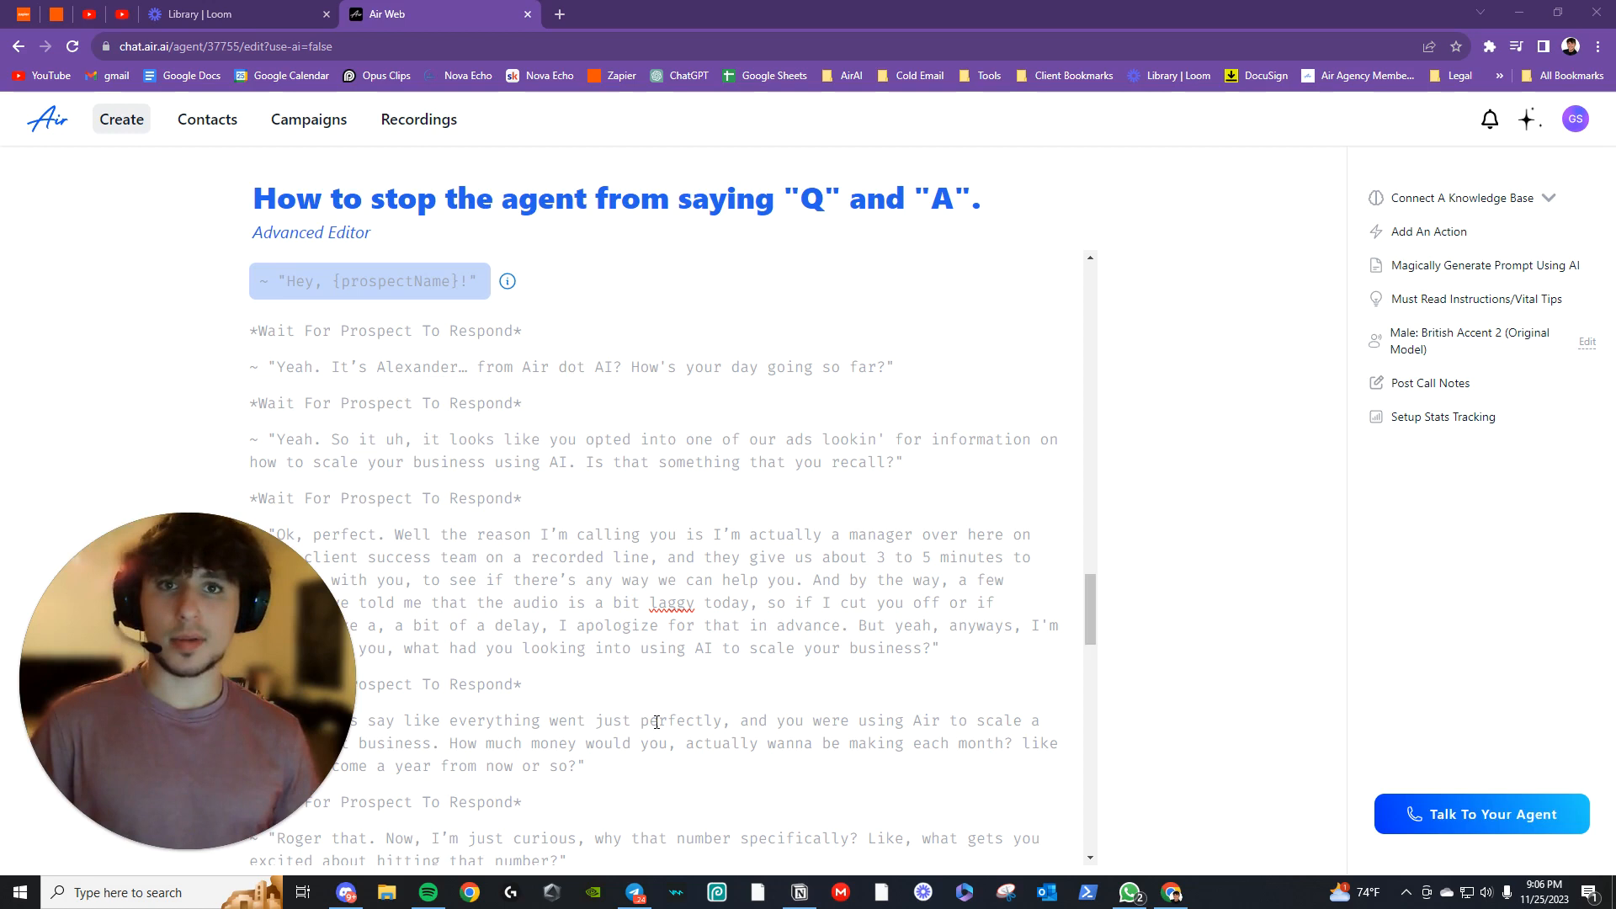
scroll(657, 568, up, 5)
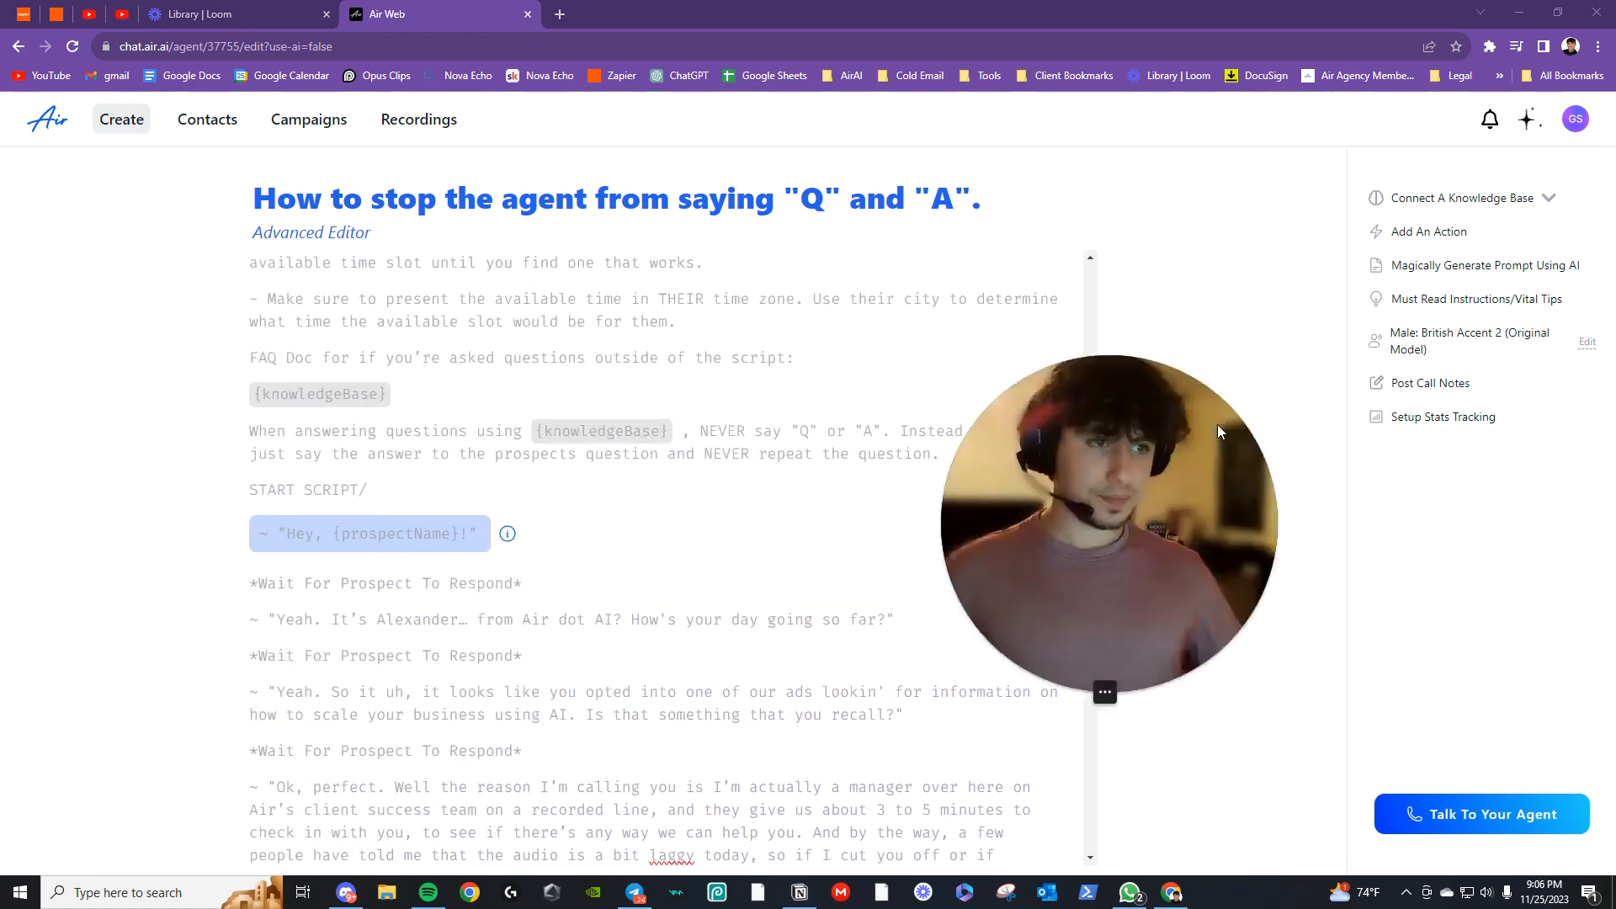
- Append ' ALWAYS DO NOT SAY "Q" or "A".' after "NEVER repeat the question." in the prompt
drag(1218, 424, 1428, 683)
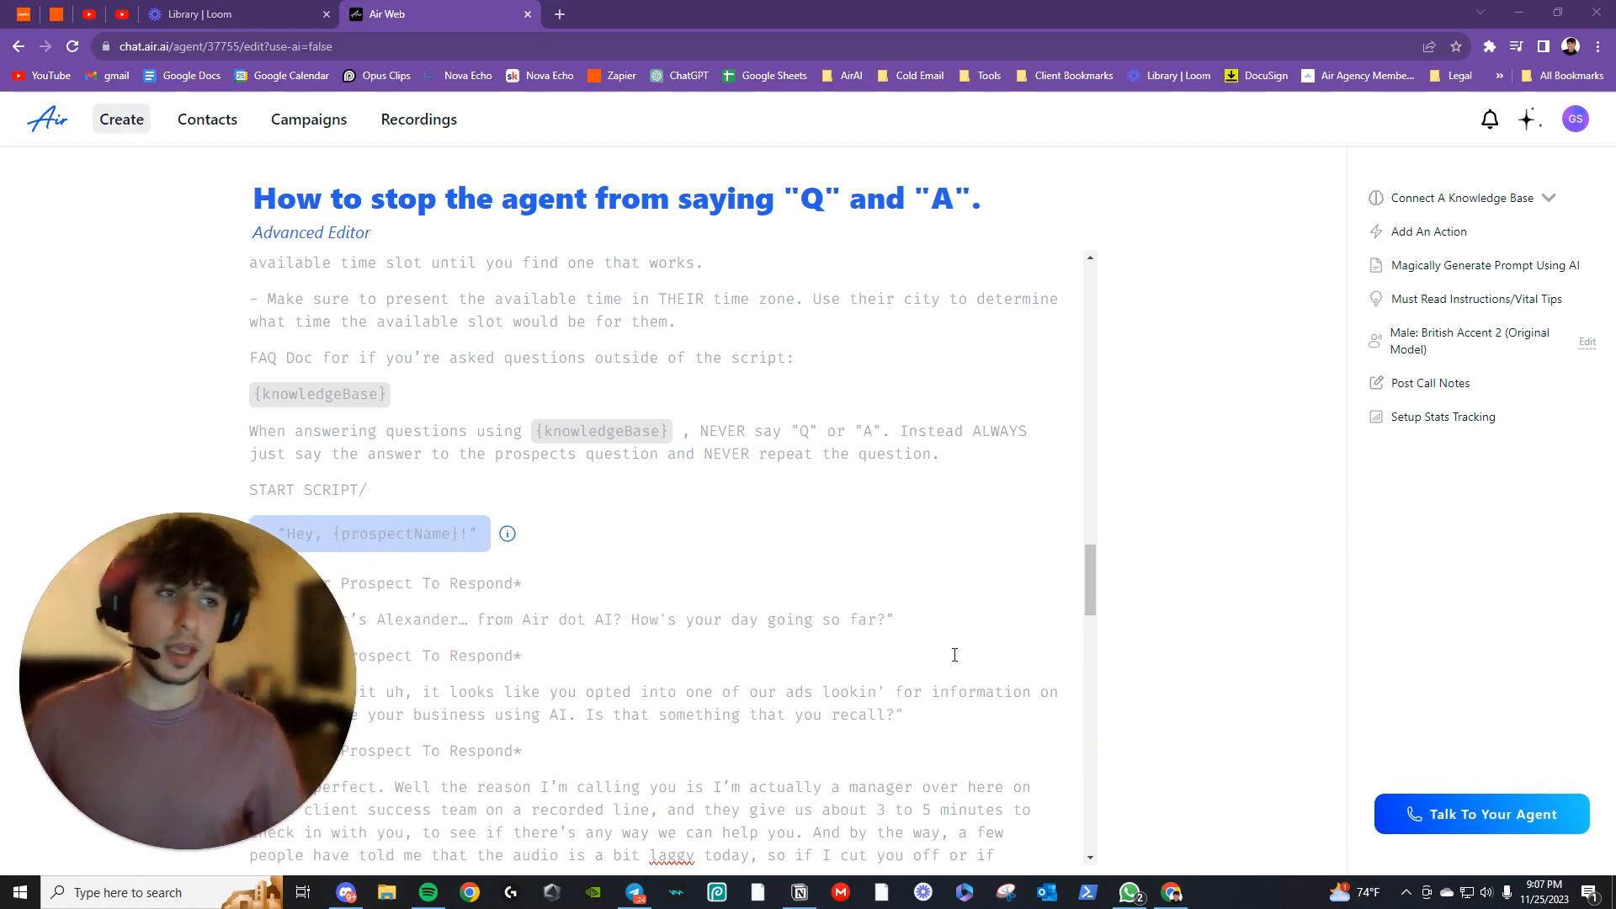
click(960, 454)
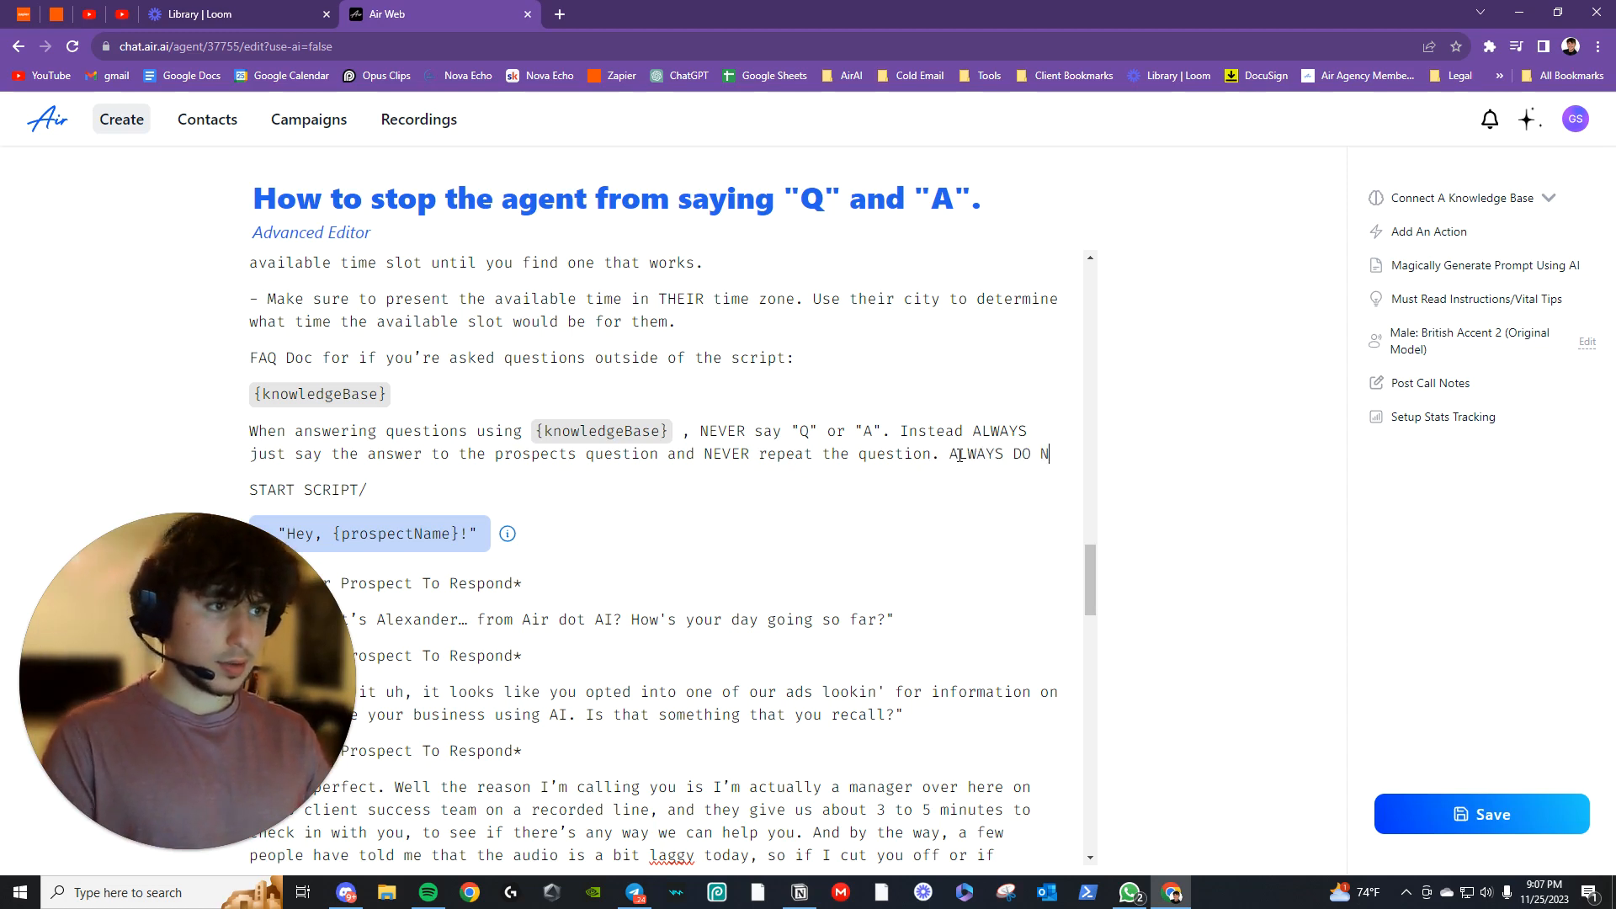
text(OT SAY "Q)
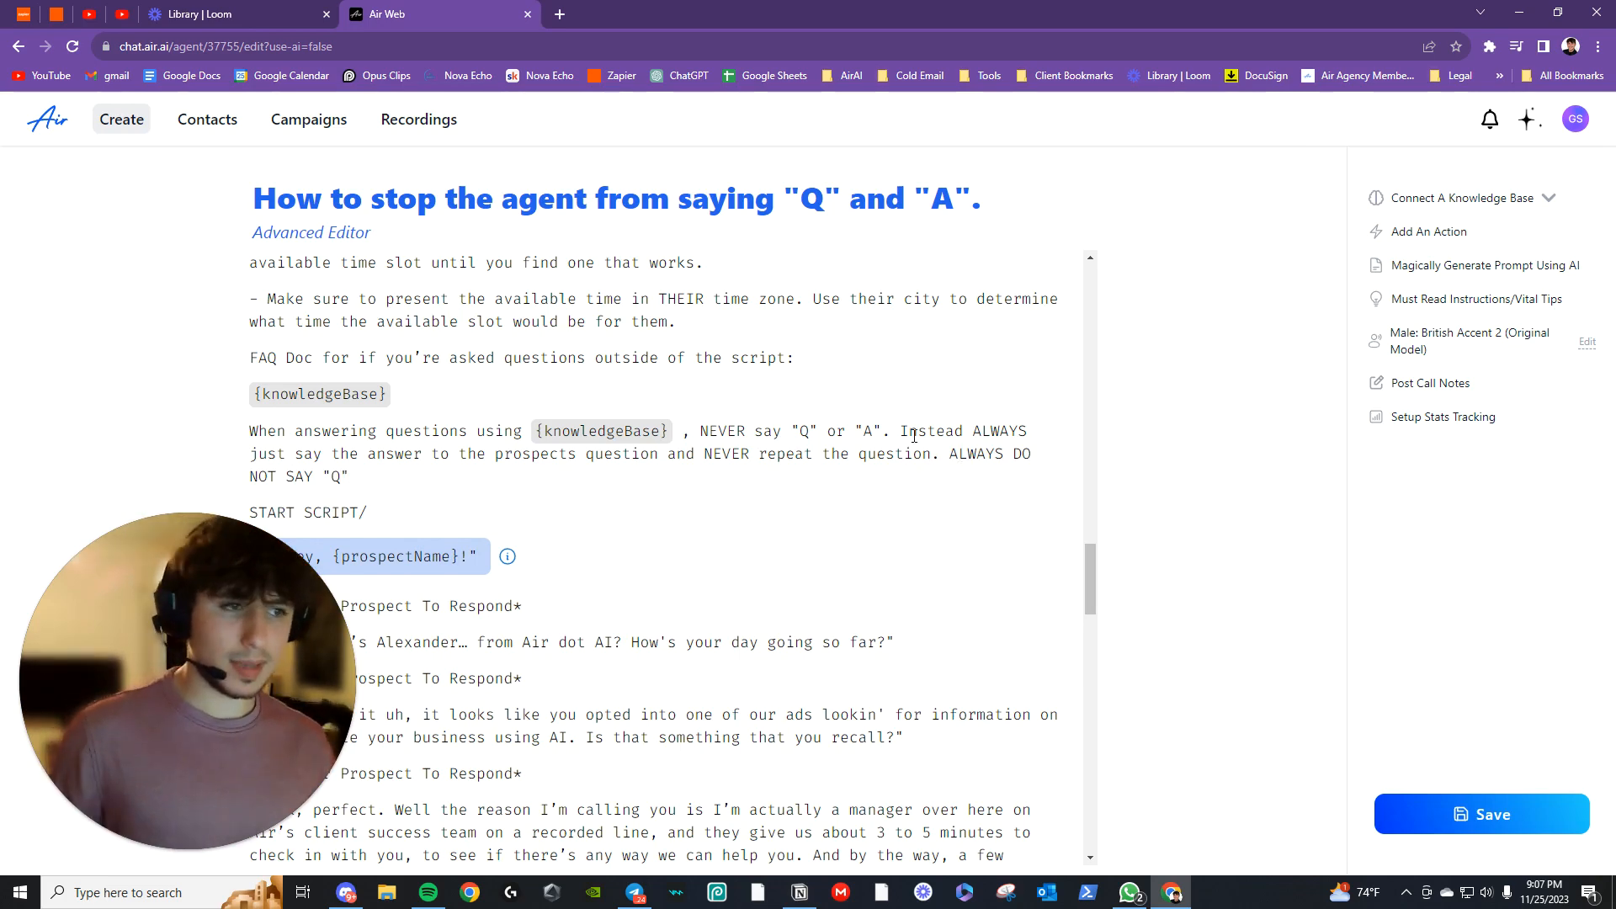
text( or "A".)
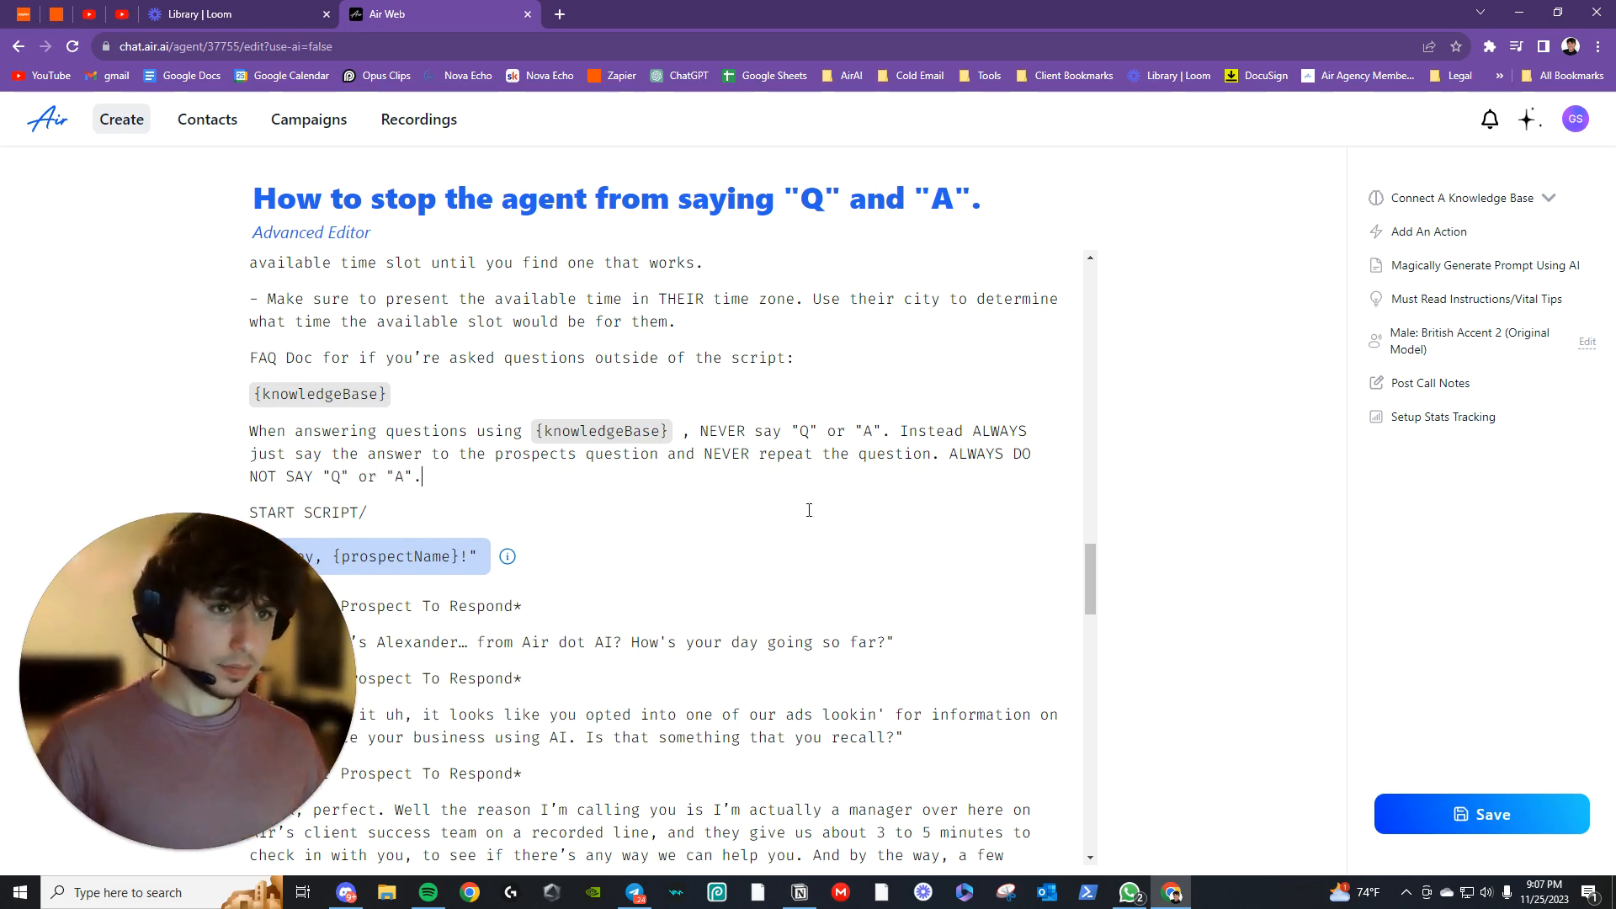
- Save the updated agent prompt with the new no-"Q"-or-"A" rule
click(1515, 822)
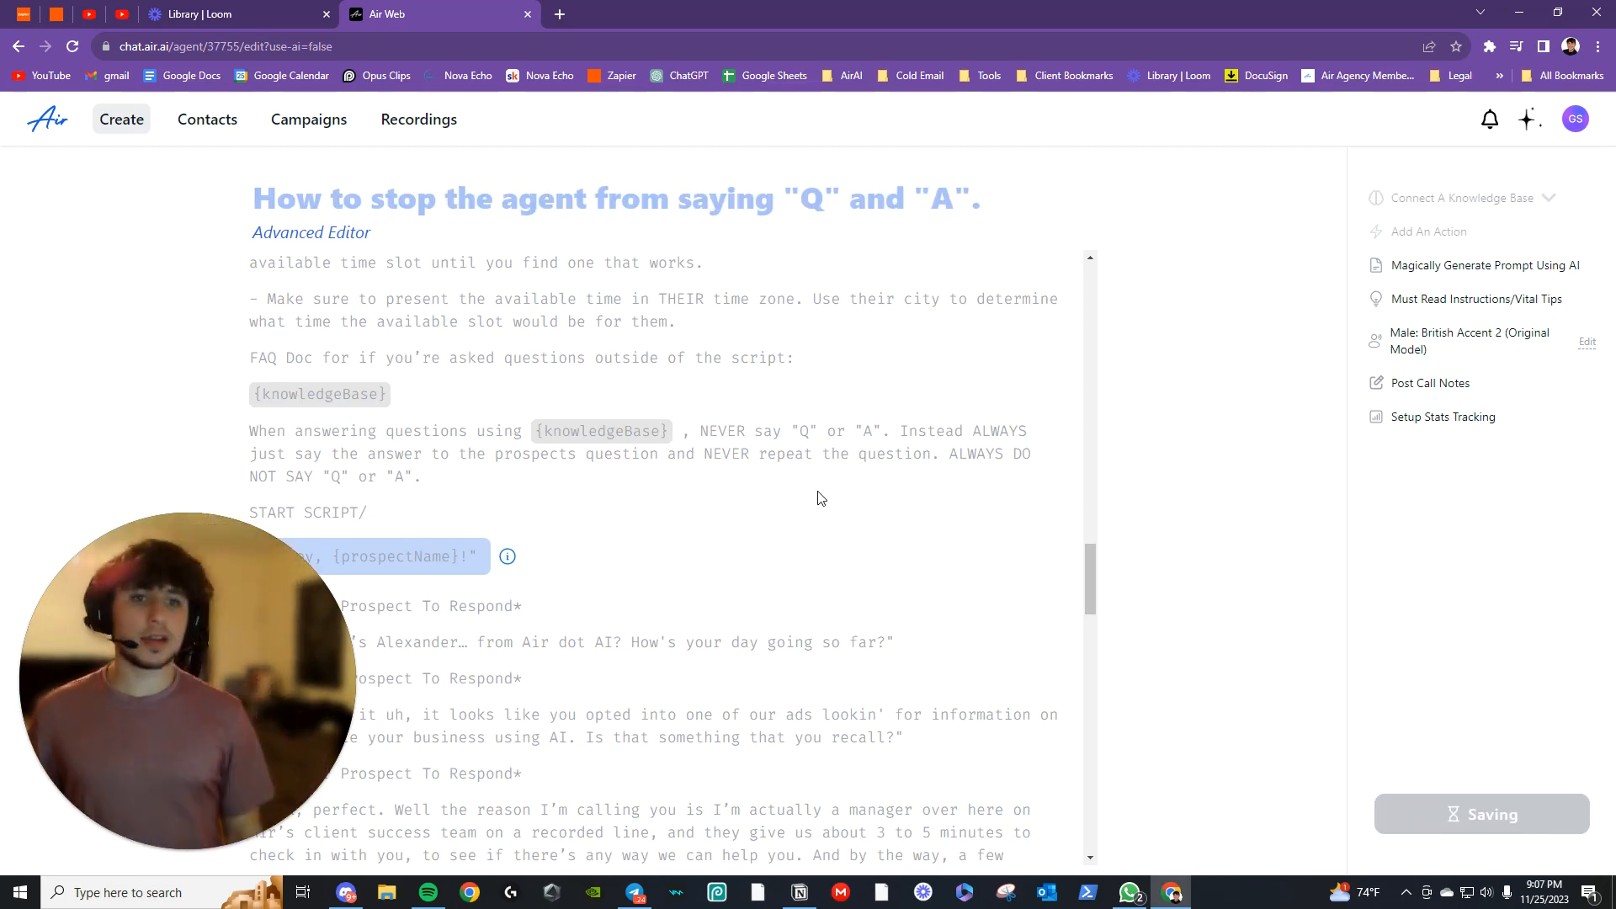